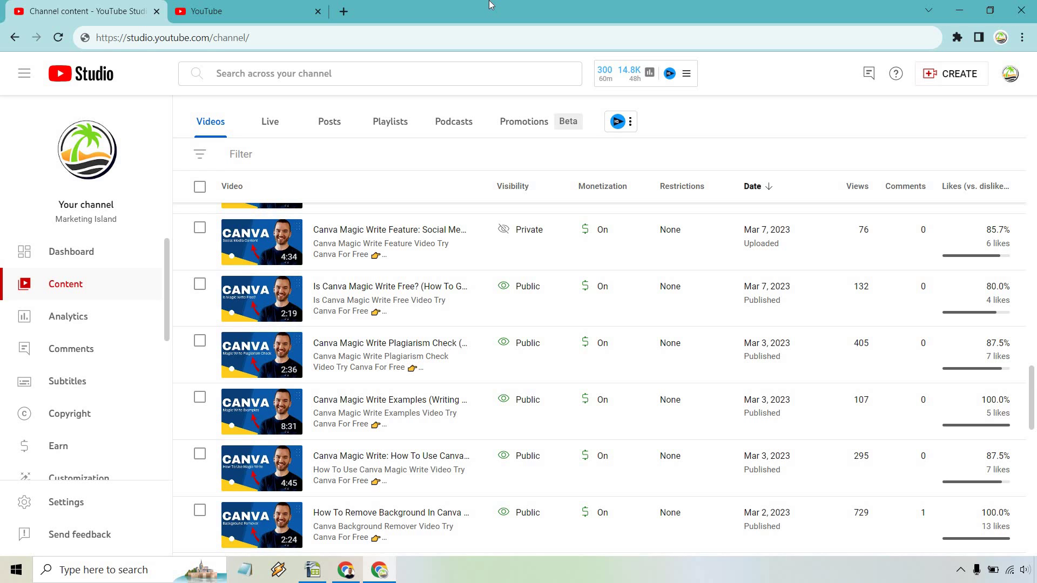
# Return from the YouTube home page to the Studio content list
pyautogui.click(276, 8)
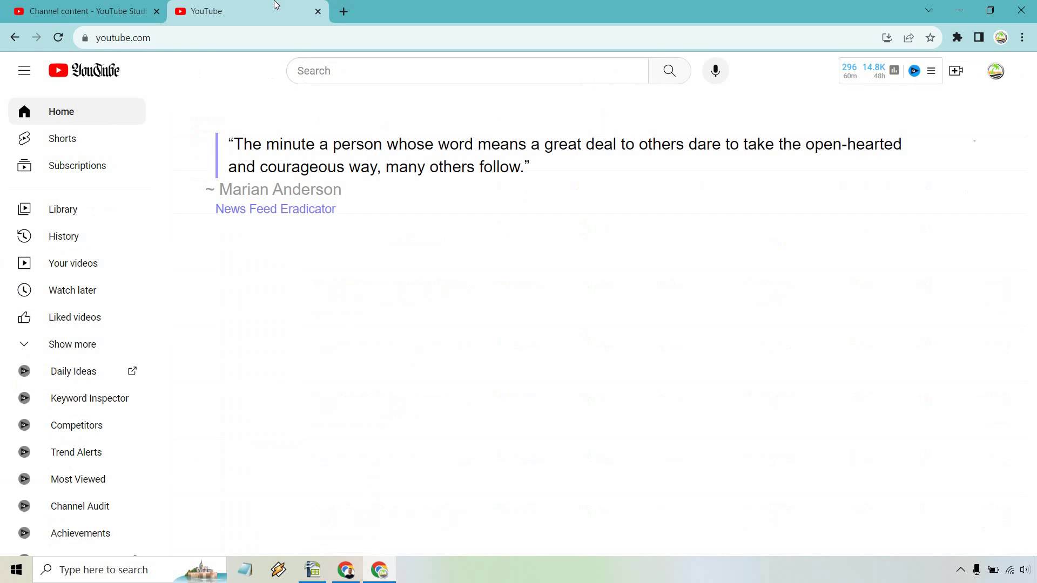
pyautogui.click(996, 73)
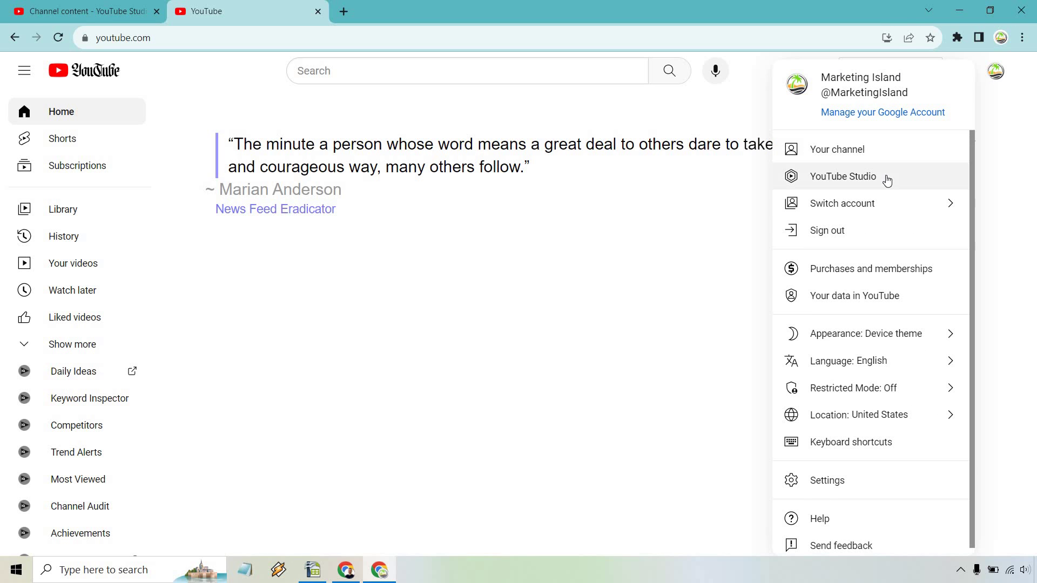
pyautogui.click(320, 186)
pyautogui.hotkey('ctrl', '1')
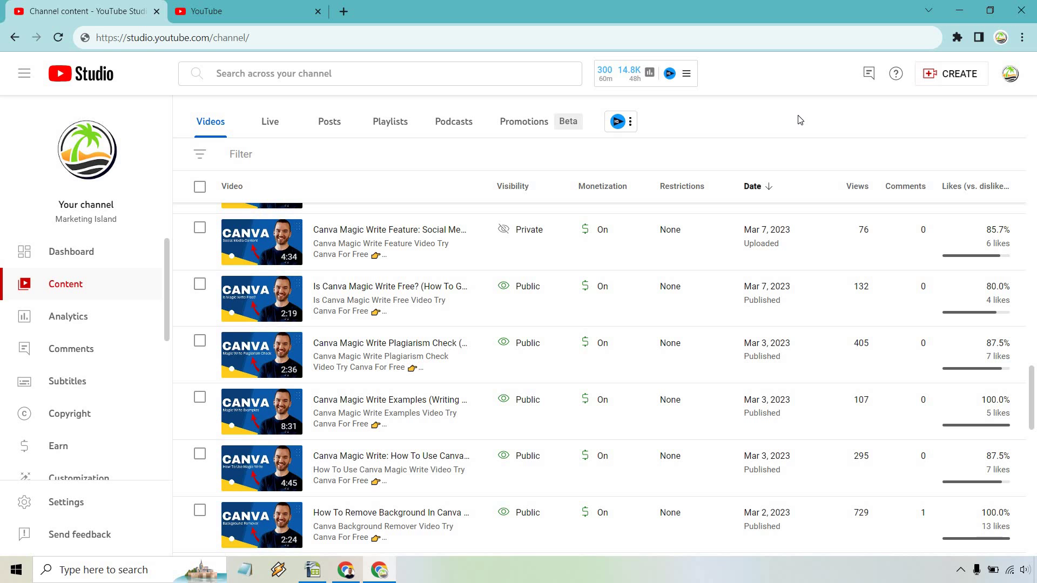
pyautogui.moveTo(525, 231)
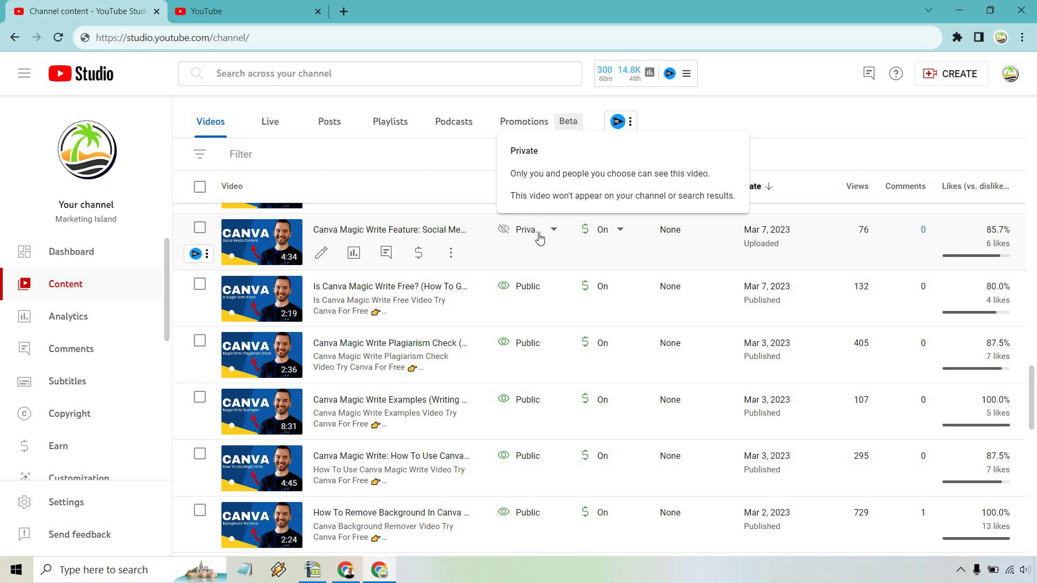
# Change the Canva Magic Write Feature video's visibility to Public and publish it
pyautogui.click(540, 233)
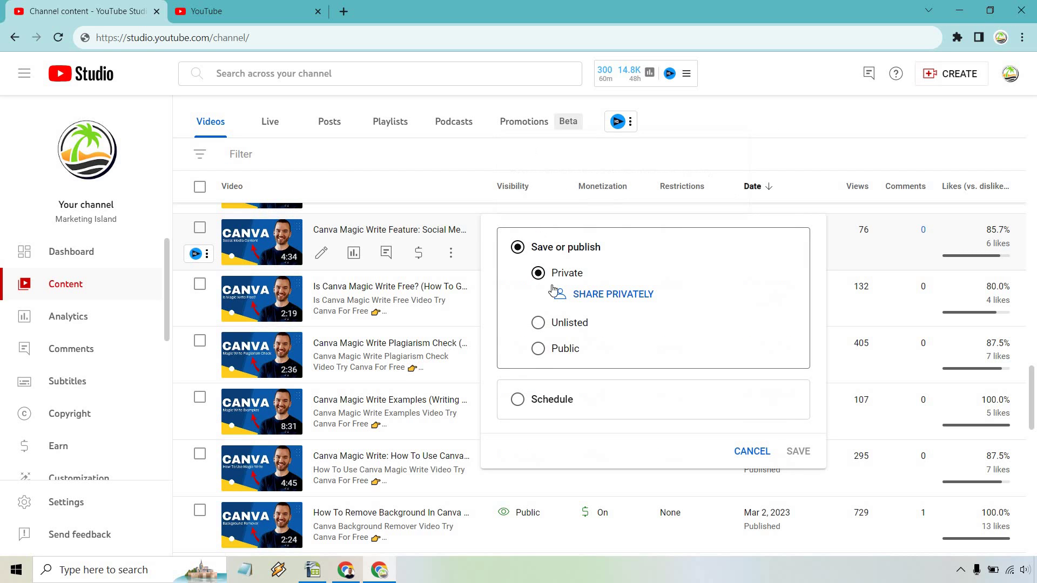
pyautogui.click(538, 349)
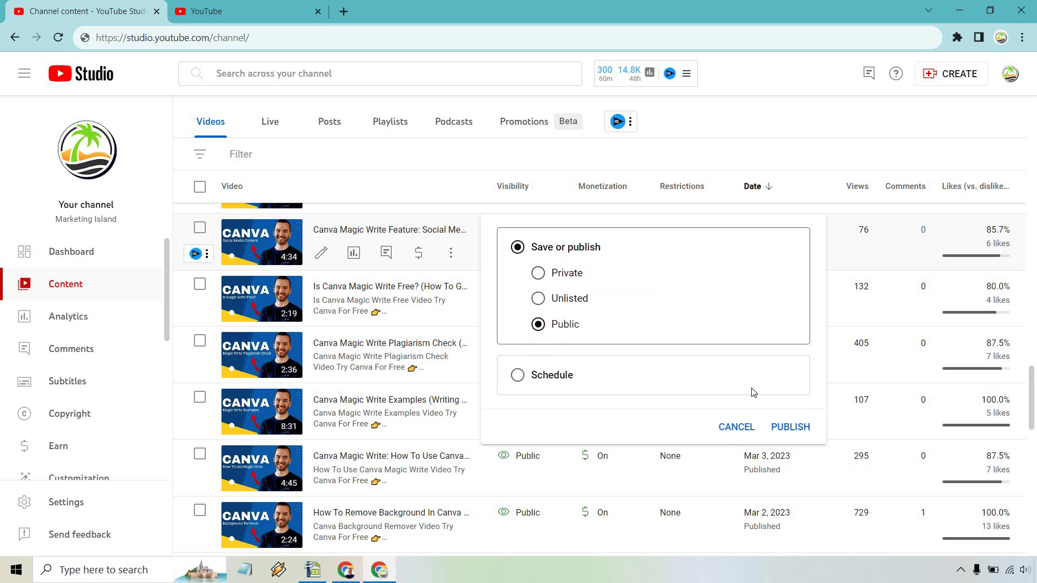
pyautogui.click(790, 430)
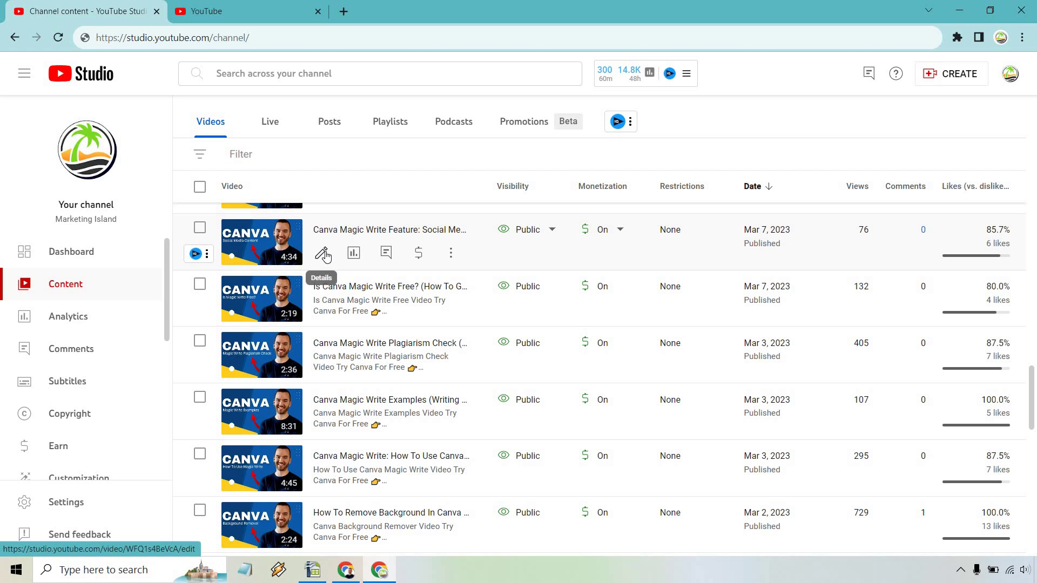
# On the video's details page, set its visibility to Private
pyautogui.click(322, 254)
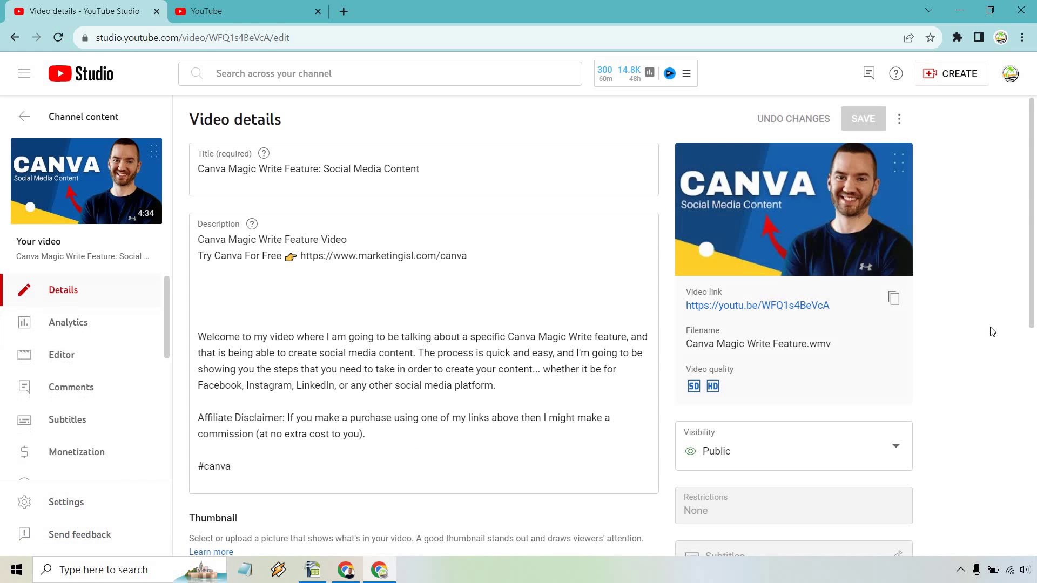
pyautogui.scroll(-2, 991, 357)
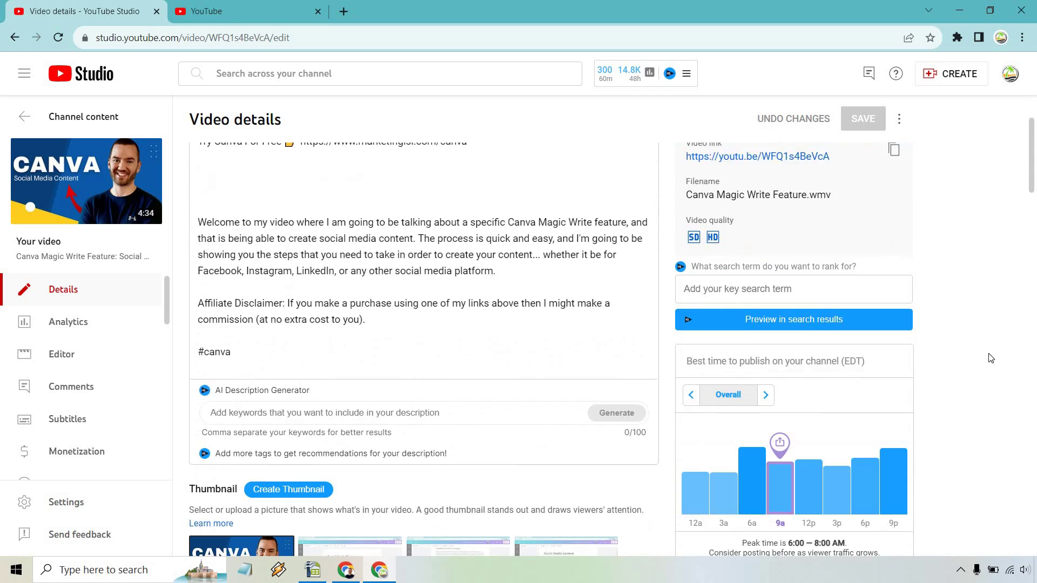
pyautogui.scroll(-1, 972, 323)
pyautogui.scroll(-2, 931, 316)
pyautogui.click(858, 294)
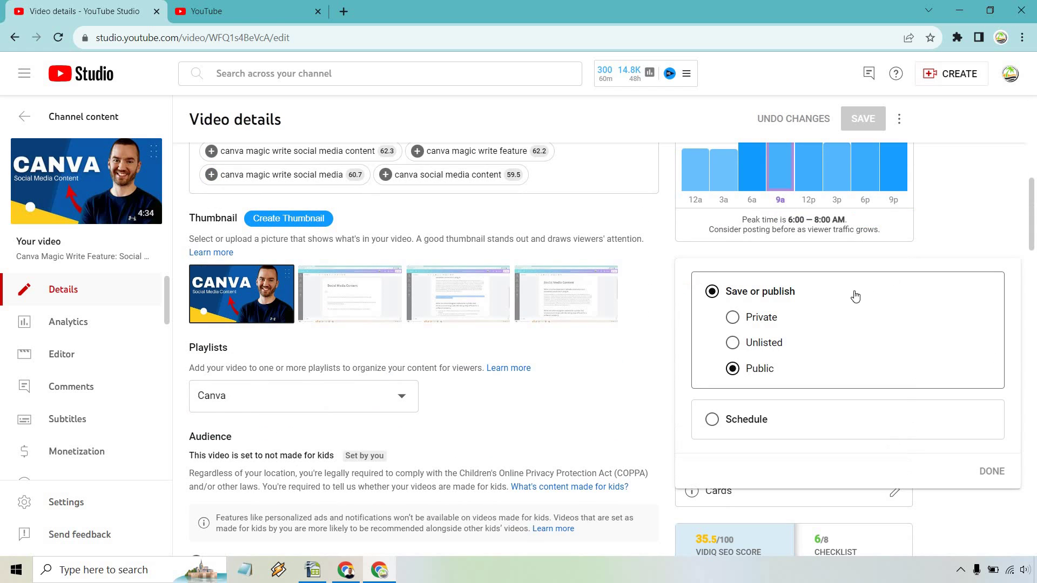
pyautogui.click(758, 320)
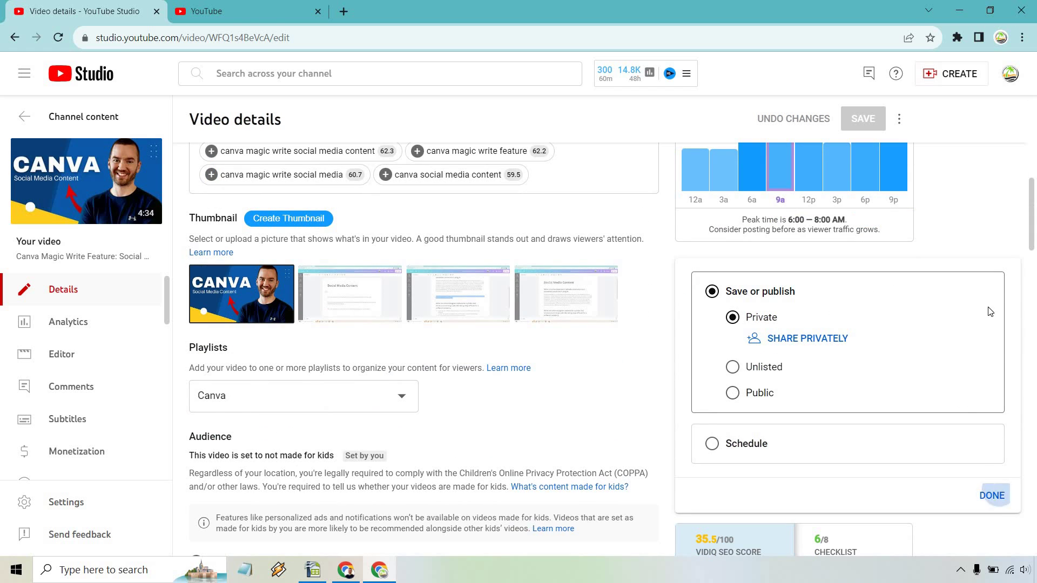
pyautogui.click(993, 494)
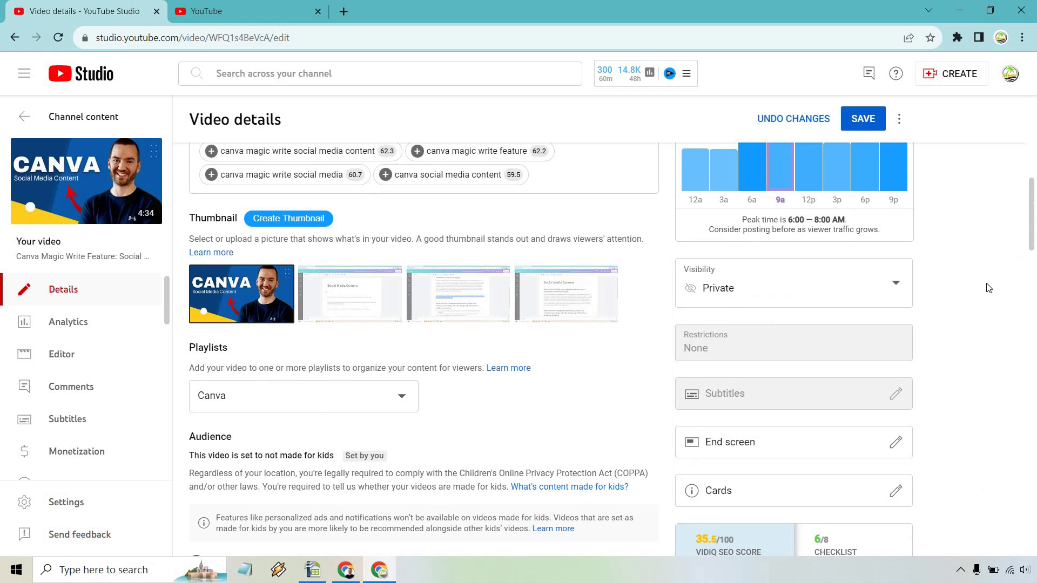
# Switch the visibility back to Public and save the details
pyautogui.click(850, 289)
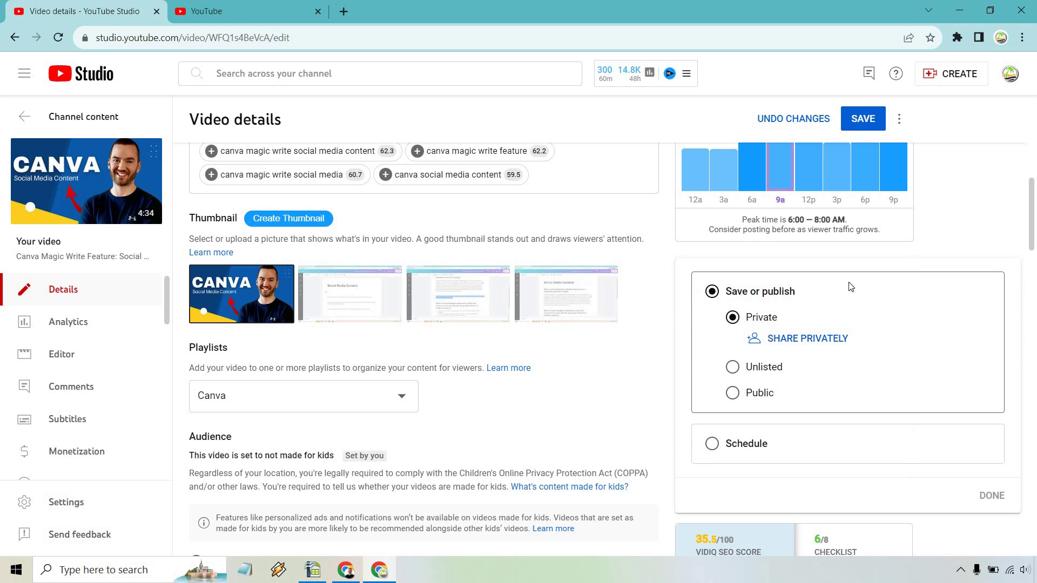
pyautogui.click(760, 395)
pyautogui.click(1002, 470)
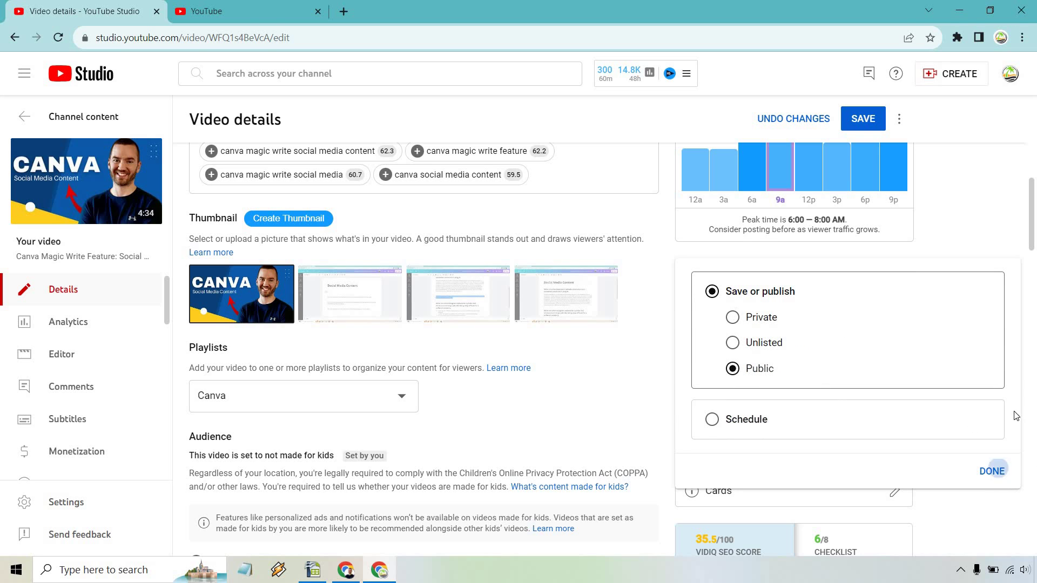
pyautogui.click(860, 121)
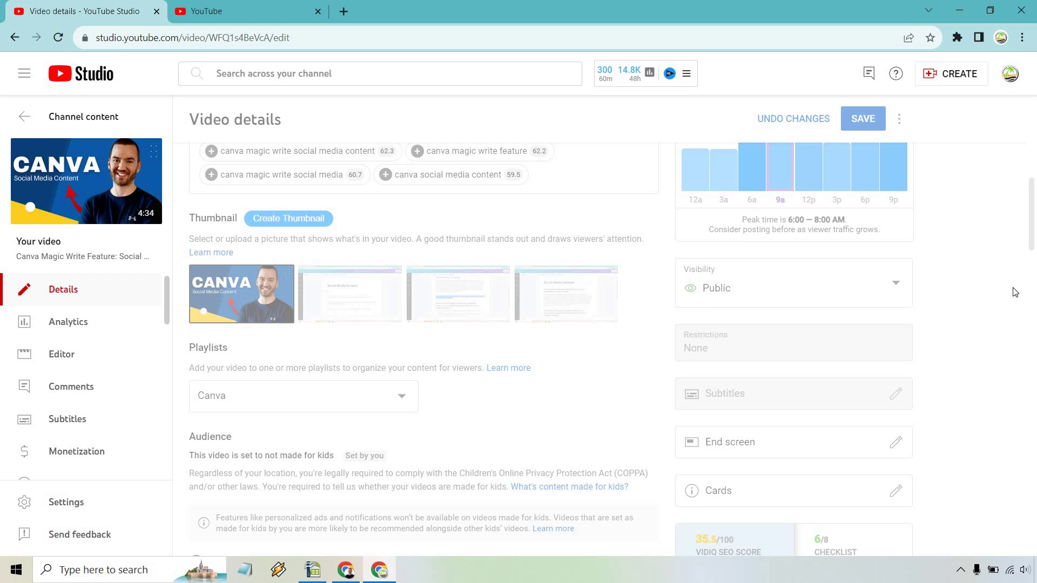